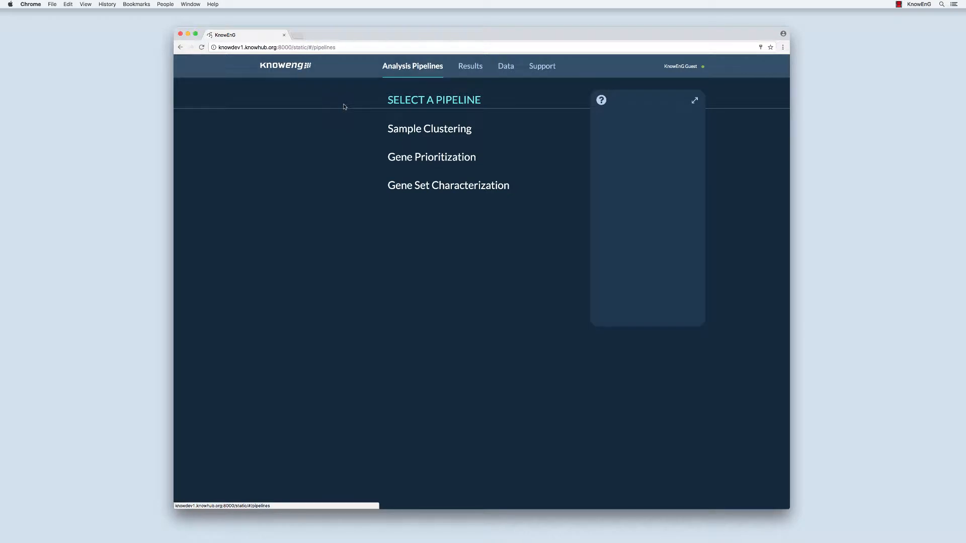
Start a Gene Prioritization pipeline and set its species to Human
{"action": "mouse_move", "coordinate": [400, 131]}
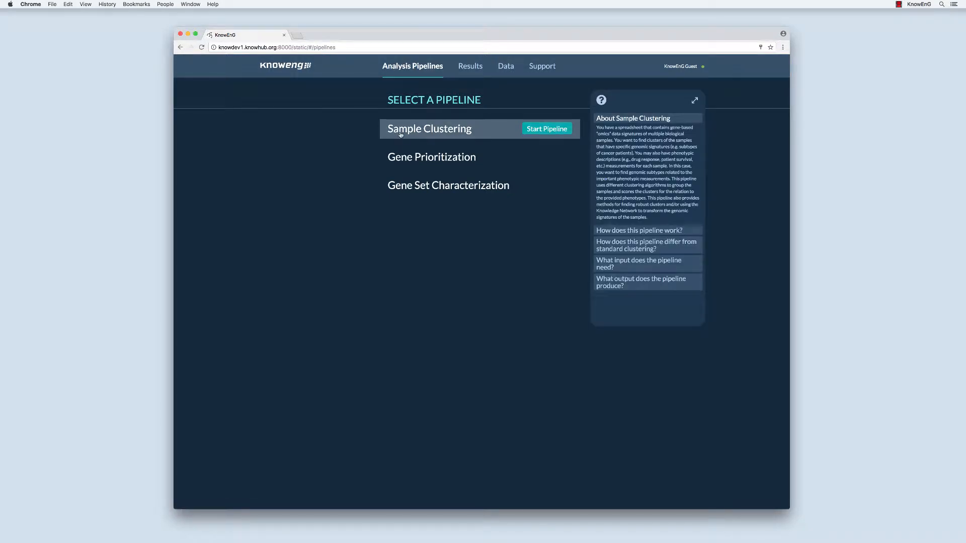
{"action": "mouse_move", "coordinate": [403, 157]}
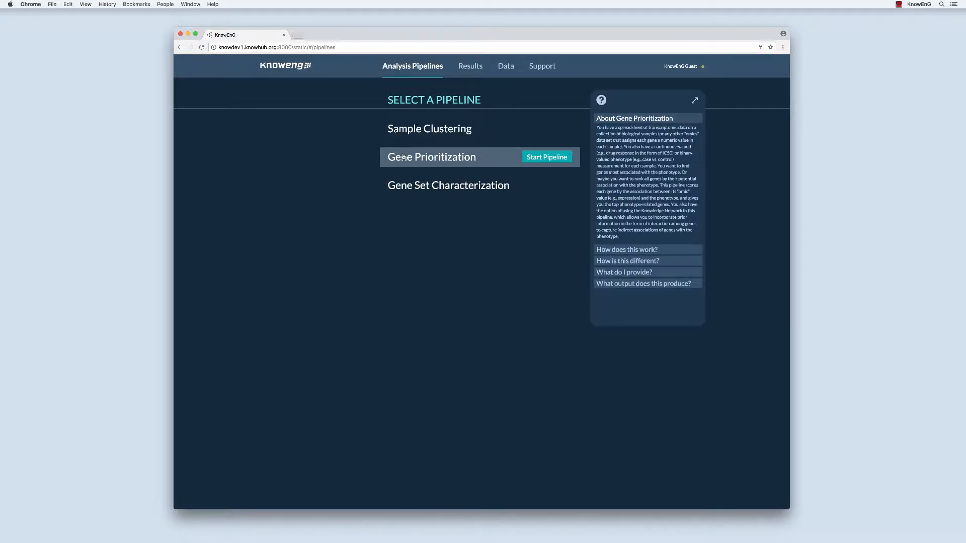
{"action": "mouse_move", "coordinate": [404, 185]}
{"action": "left_click", "coordinate": [528, 160]}
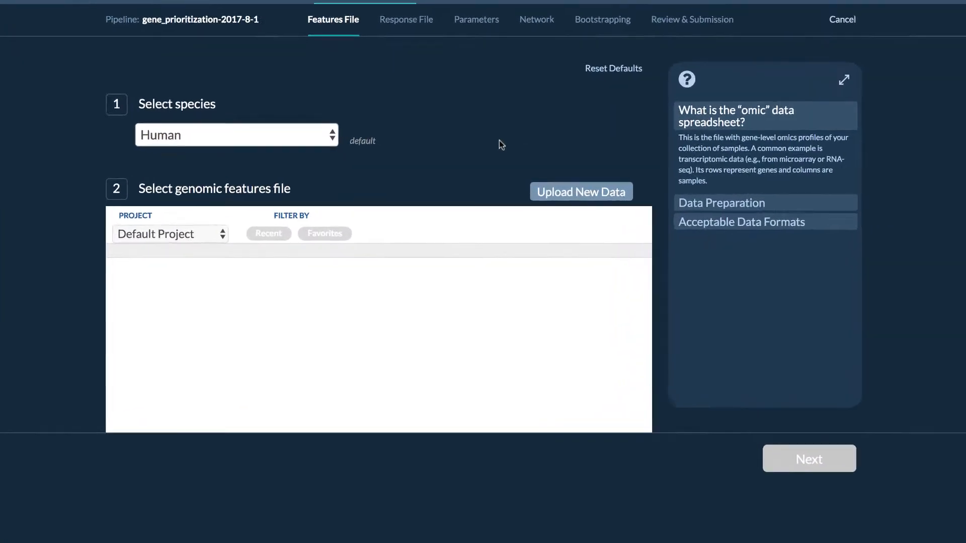
{"action": "left_click", "coordinate": [196, 121]}
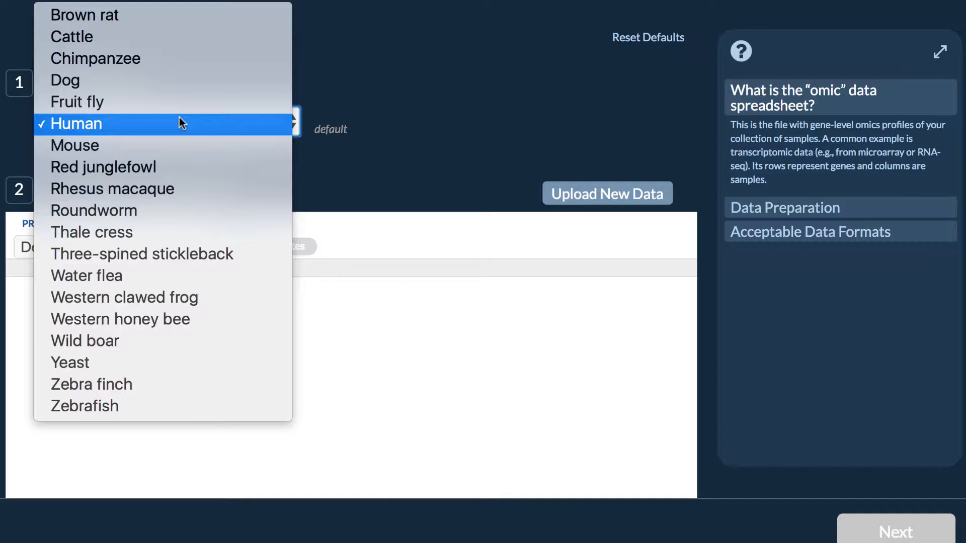
{"action": "left_click", "coordinate": [179, 117]}
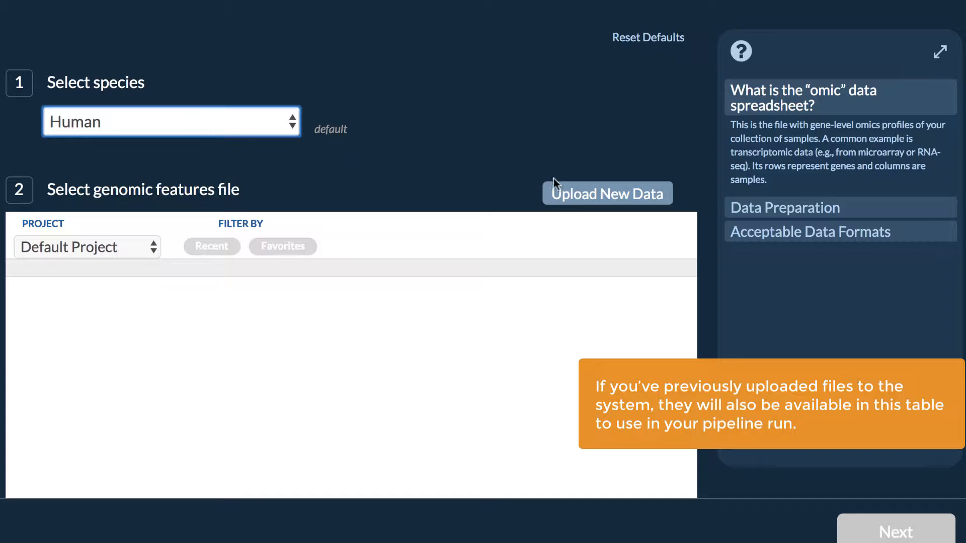
Upload Gene_Expression.tsv from the knoweng_demo_files folder in Downloads and use it as the genomic features file
{"action": "left_click", "coordinate": [590, 191]}
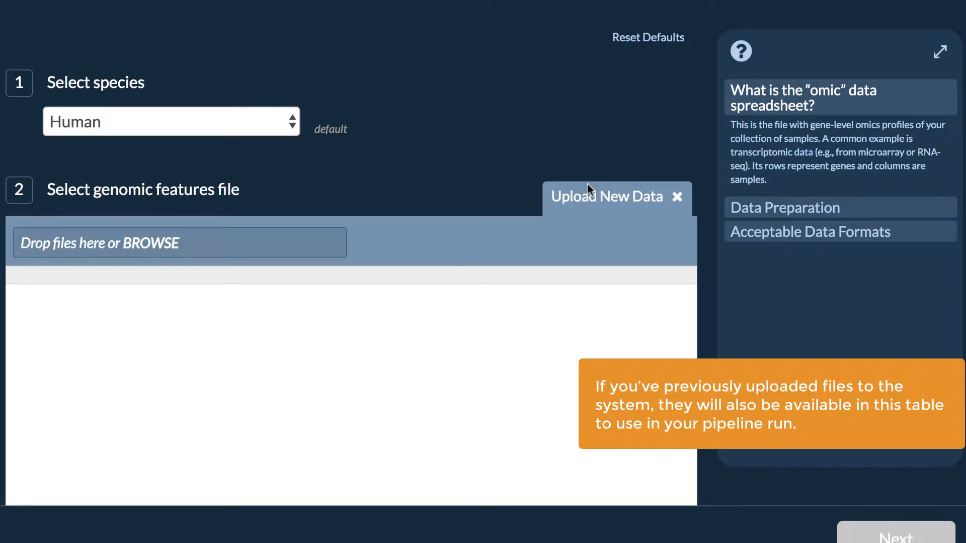
{"action": "left_click", "coordinate": [144, 249]}
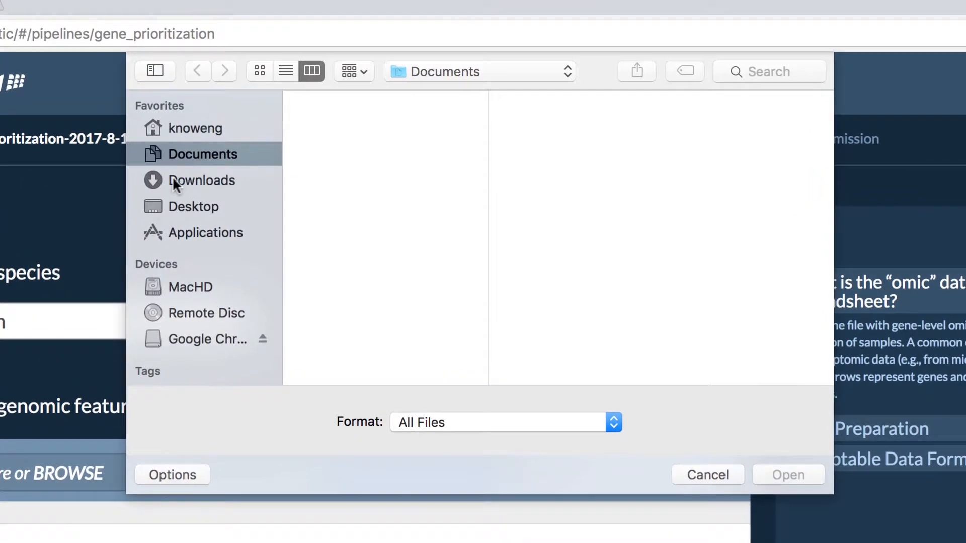
{"action": "left_click", "coordinate": [172, 177]}
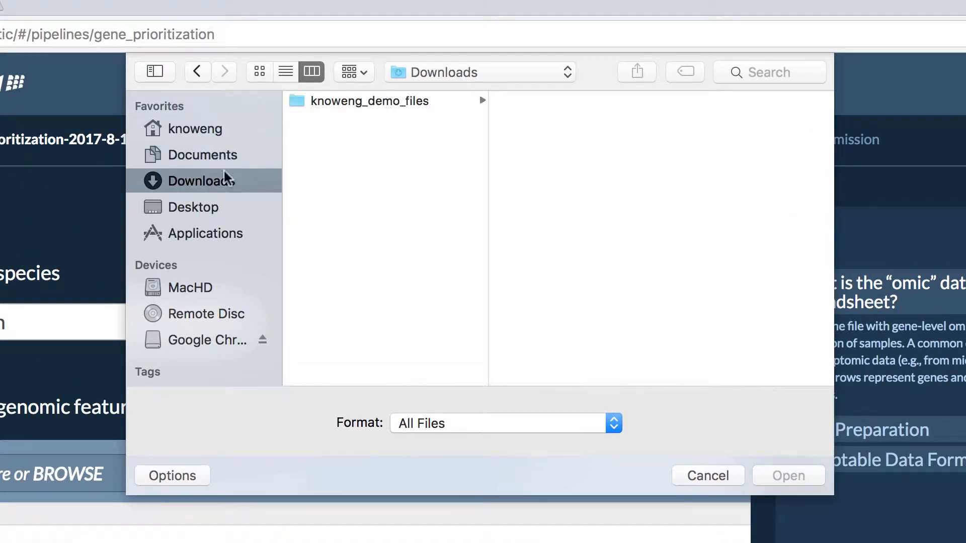
{"action": "left_click", "coordinate": [322, 103]}
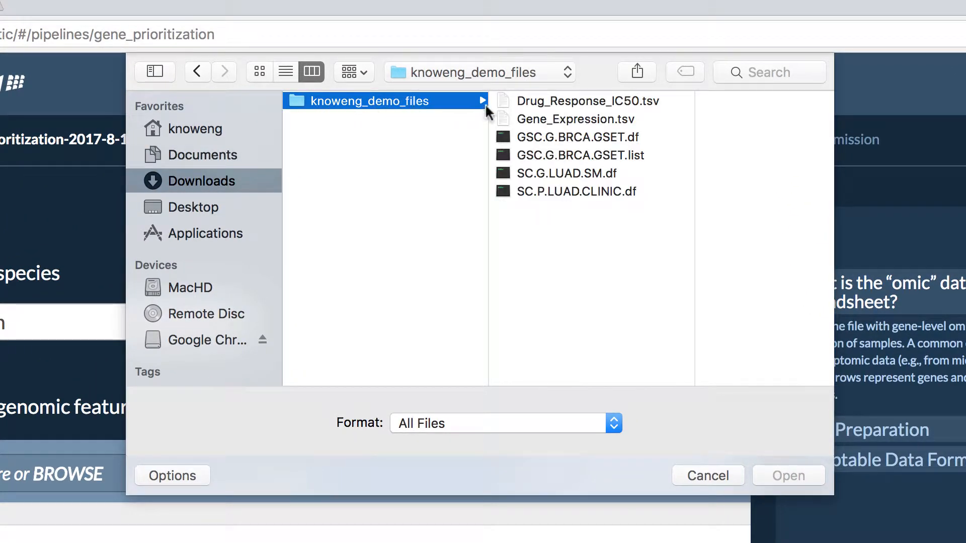
{"action": "left_click", "coordinate": [538, 118]}
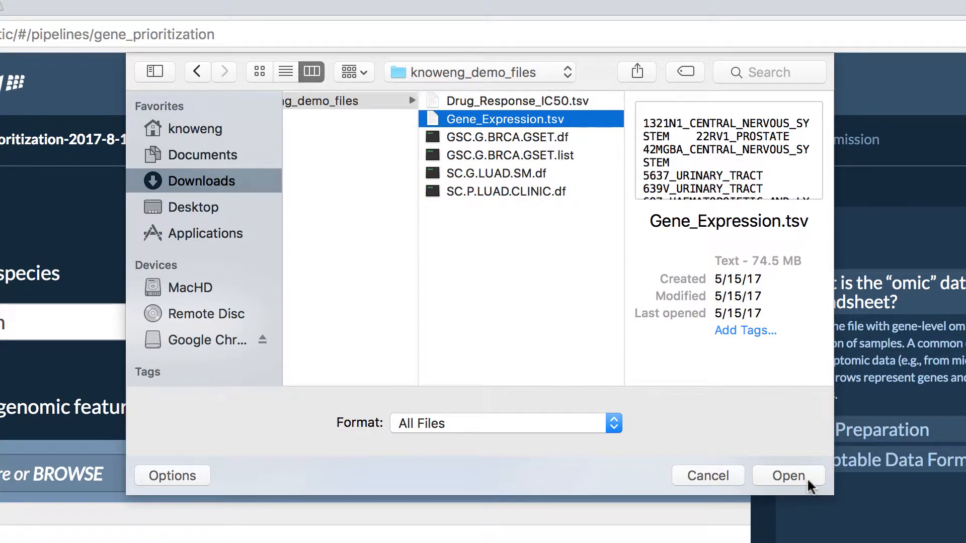
{"action": "left_click", "coordinate": [806, 478]}
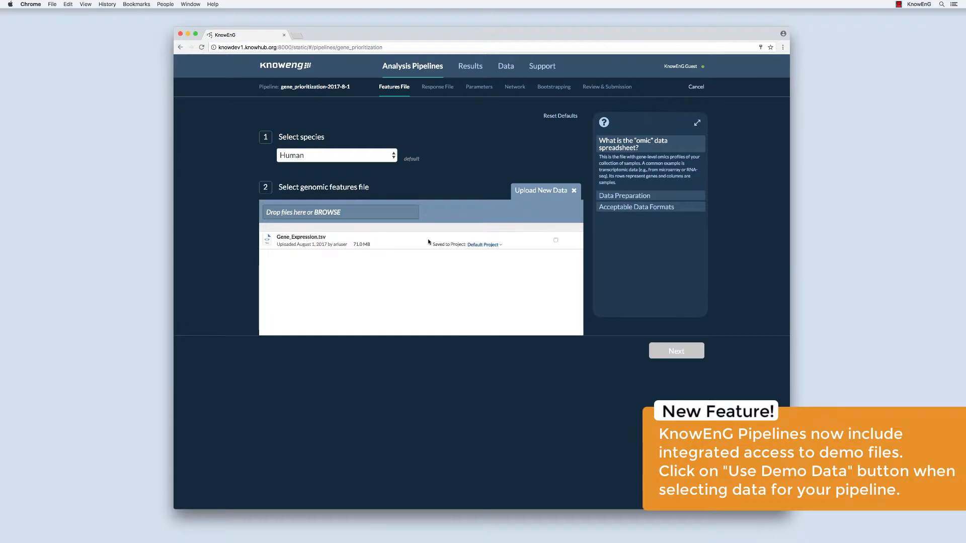
{"action": "left_click", "coordinate": [555, 242]}
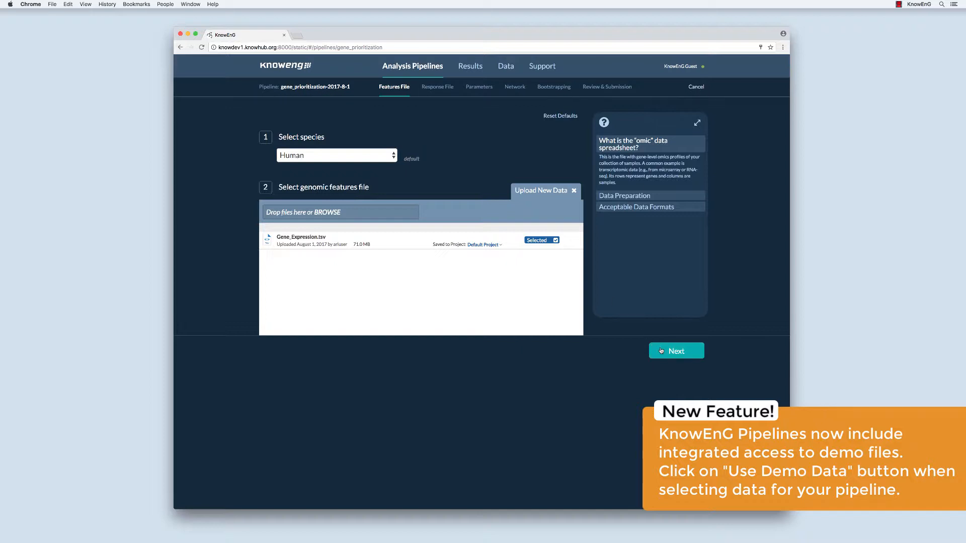
{"action": "left_click", "coordinate": [661, 350]}
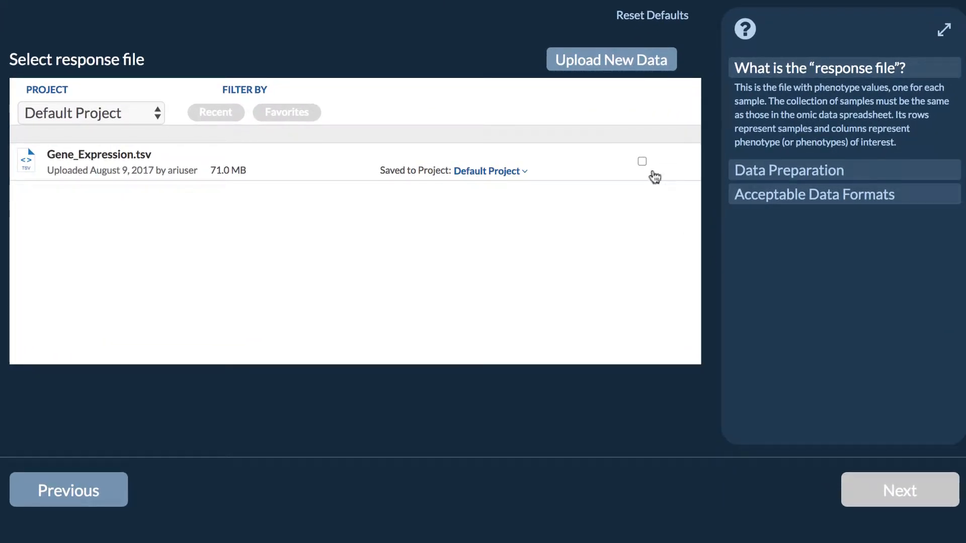
Upload Drug_Response_IC50.tsv from knoweng_demo_files and use it as the response file
{"action": "left_click", "coordinate": [627, 65]}
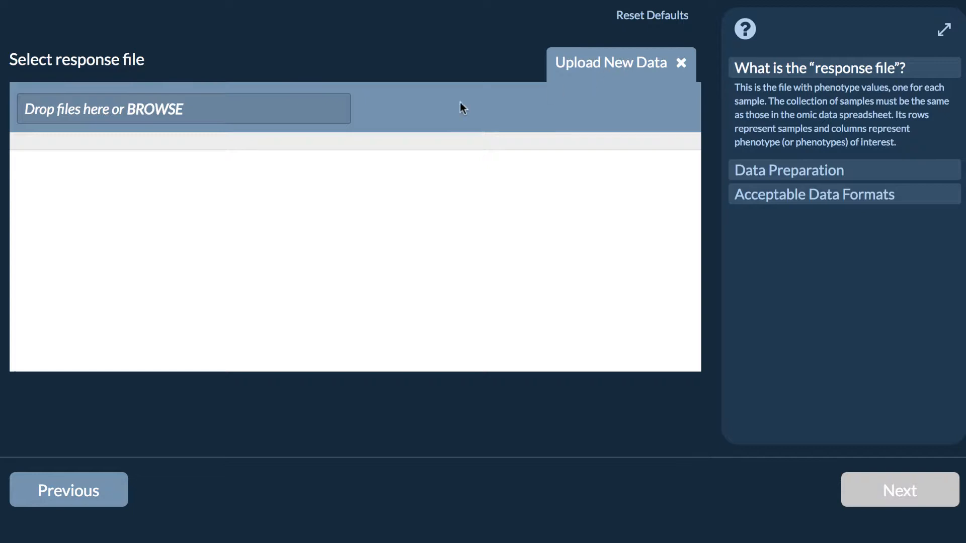
{"action": "left_click", "coordinate": [175, 111]}
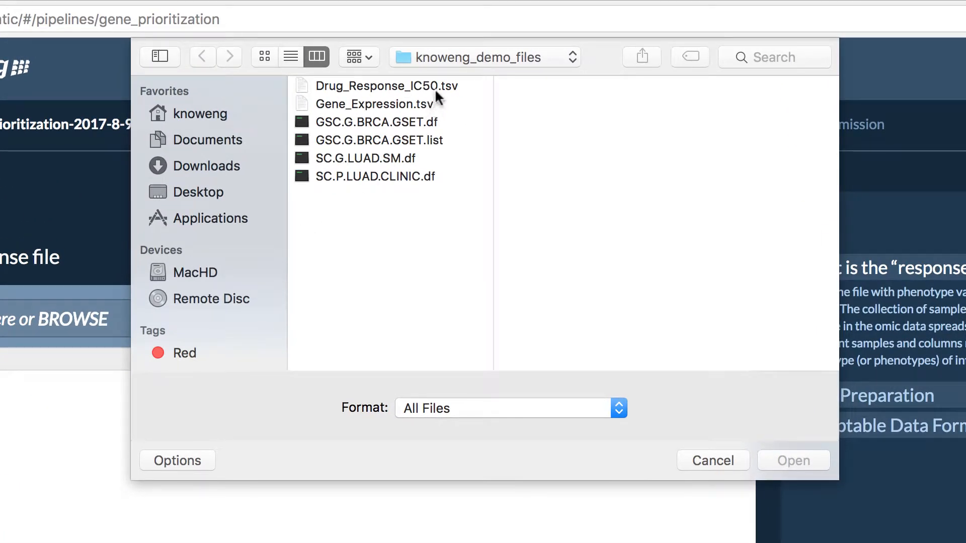
{"action": "left_click", "coordinate": [437, 91]}
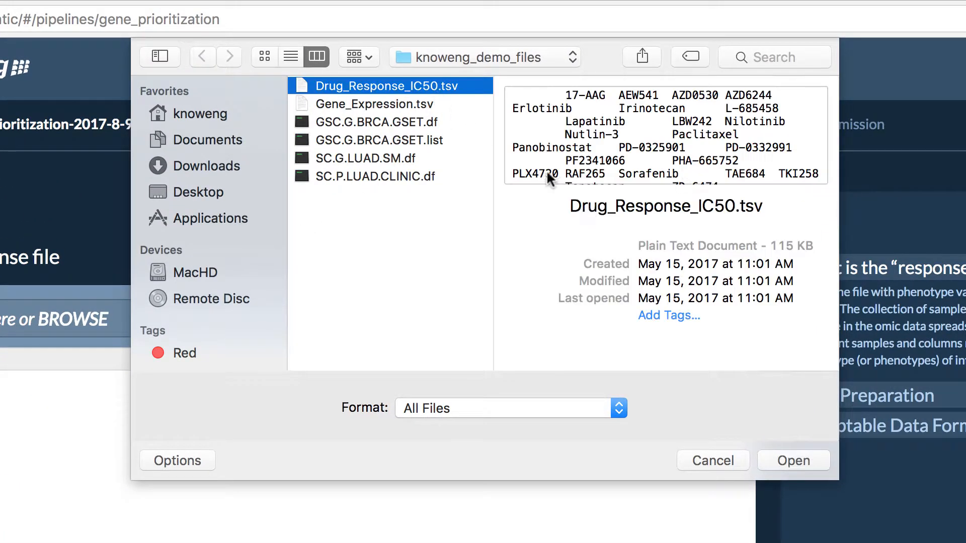
{"action": "left_click", "coordinate": [814, 462]}
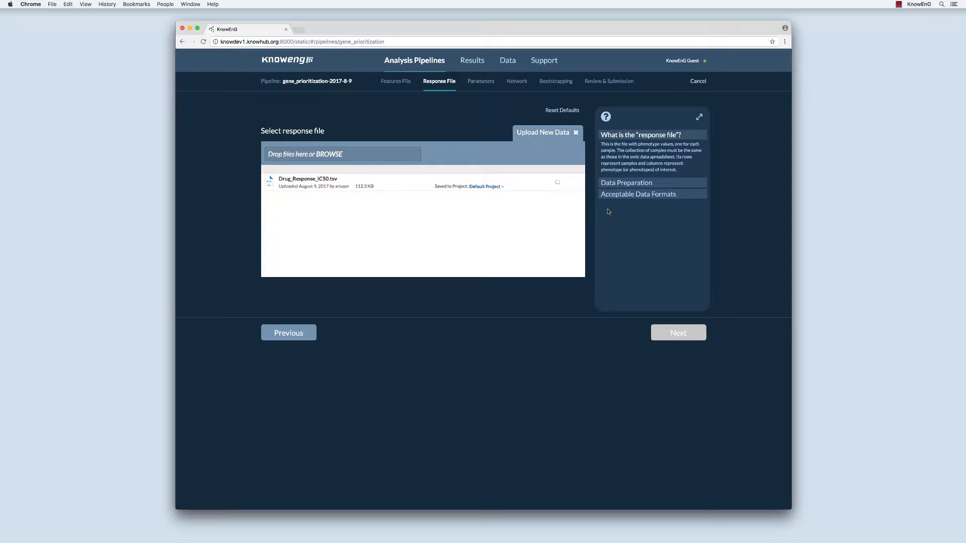
{"action": "left_click", "coordinate": [557, 182]}
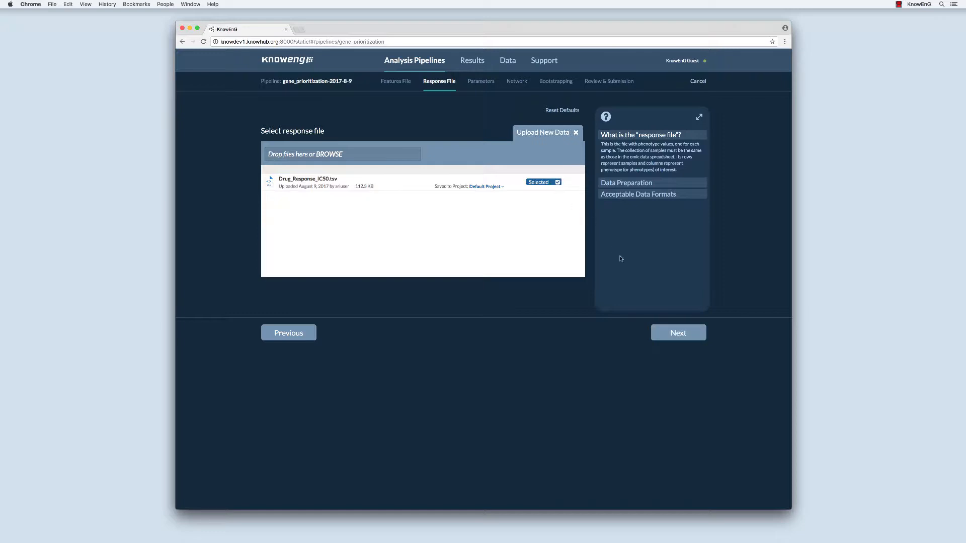
{"action": "left_click", "coordinate": [664, 333]}
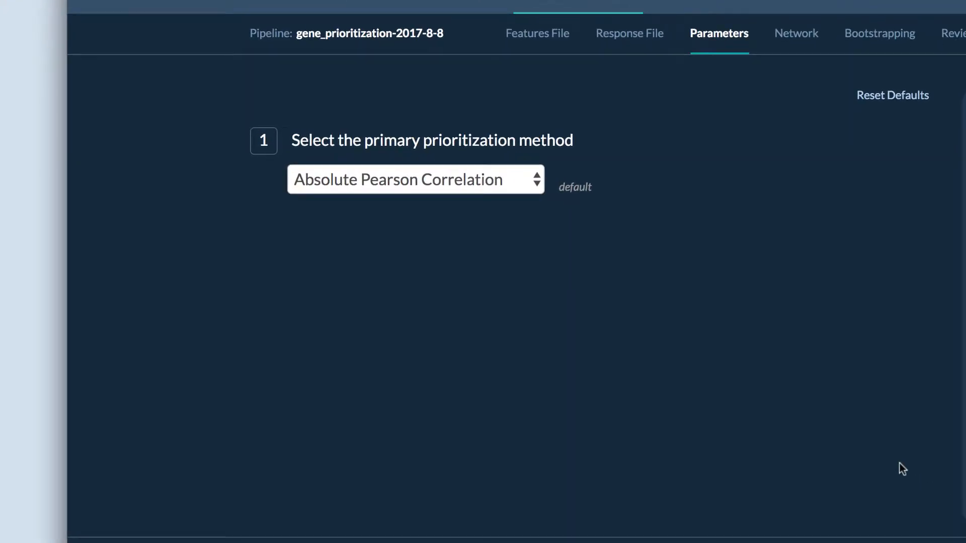
Choose Absolute Pearson Correlation as the primary prioritization method
{"action": "left_click", "coordinate": [516, 195]}
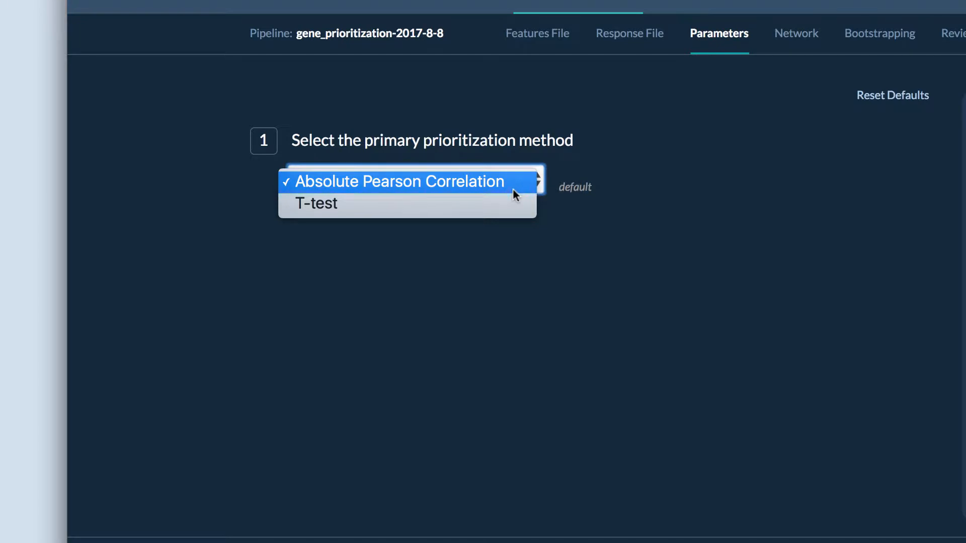
{"action": "left_click", "coordinate": [513, 189]}
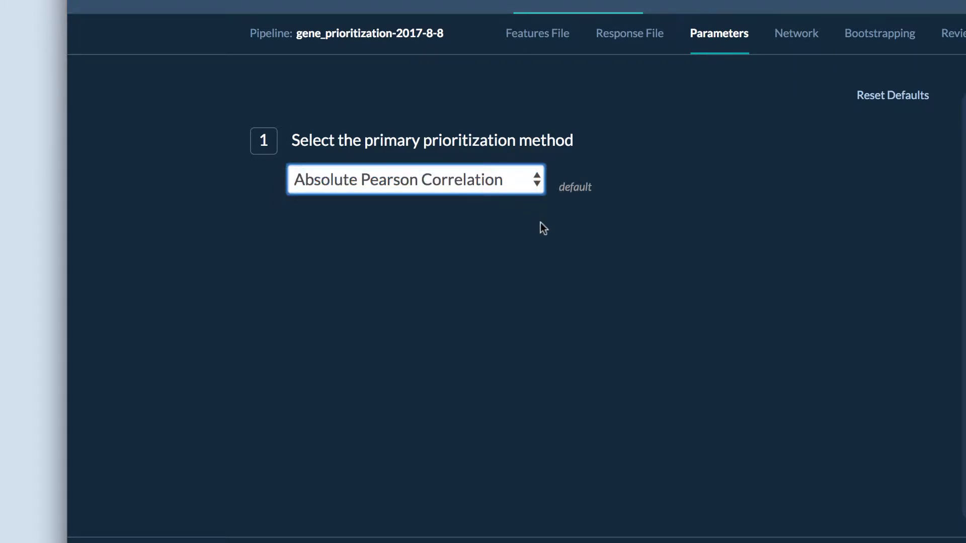
{"action": "left_click", "coordinate": [520, 186]}
{"action": "left_click", "coordinate": [519, 198]}
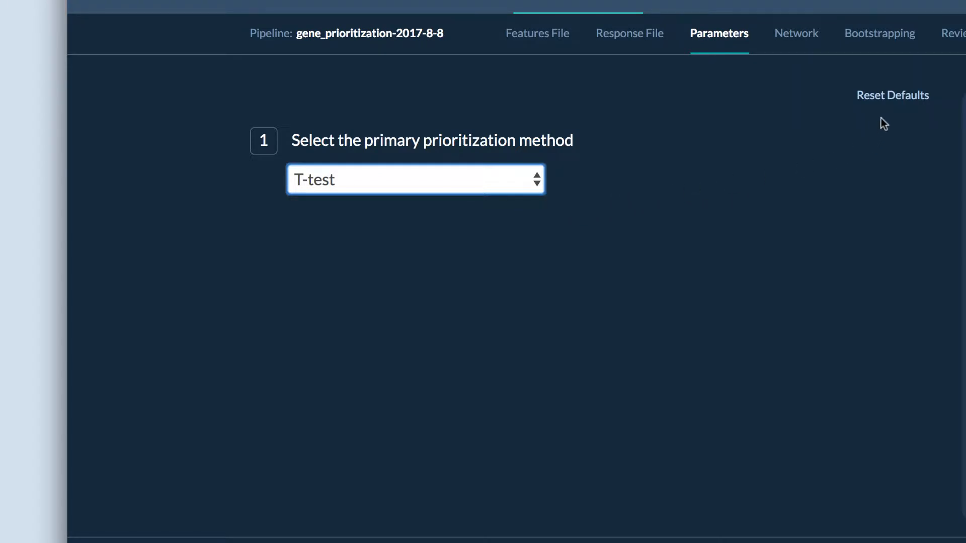
{"action": "left_click", "coordinate": [883, 98]}
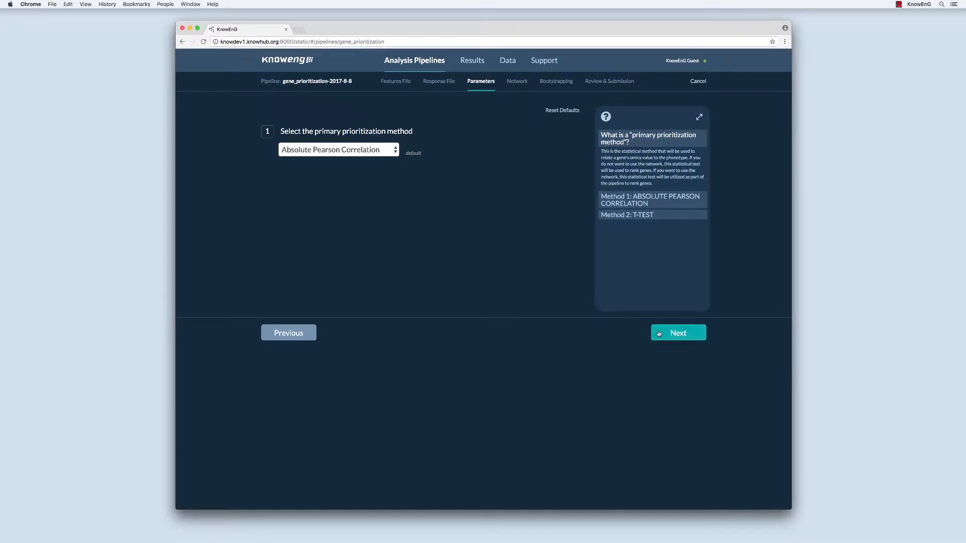
Enable the Knowledge Network with STRING Experimental PPI as the interaction network, keeping the other network defaults
{"action": "left_click", "coordinate": [659, 334]}
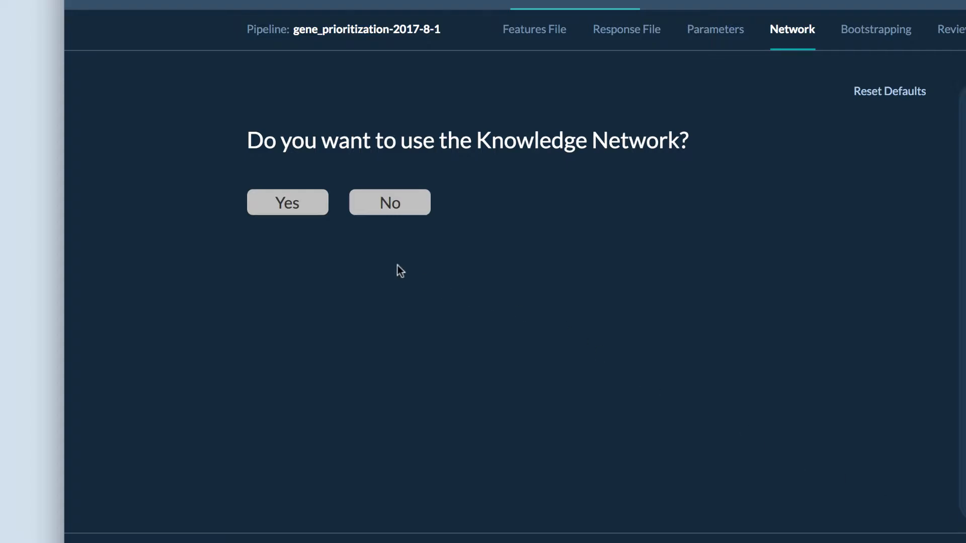
{"action": "left_click", "coordinate": [278, 206]}
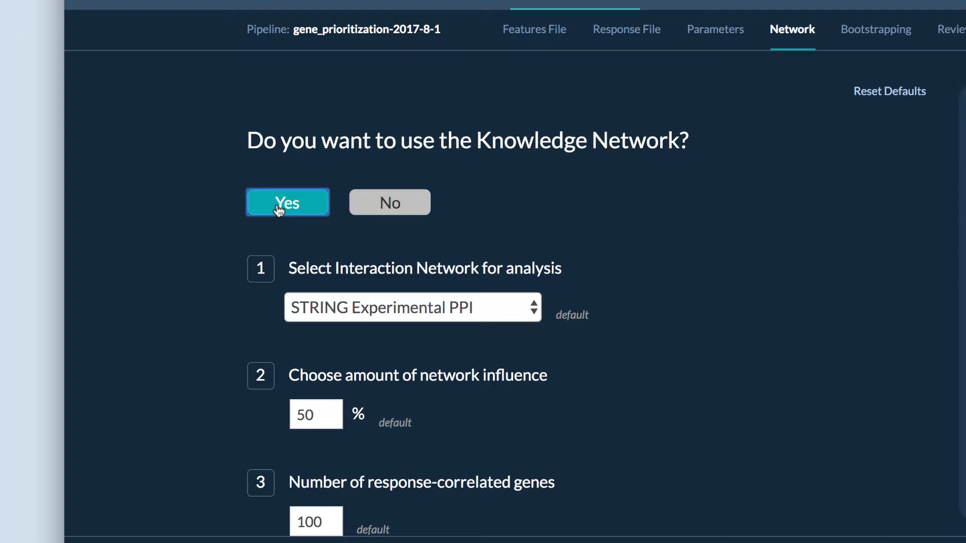
{"action": "left_click", "coordinate": [308, 307]}
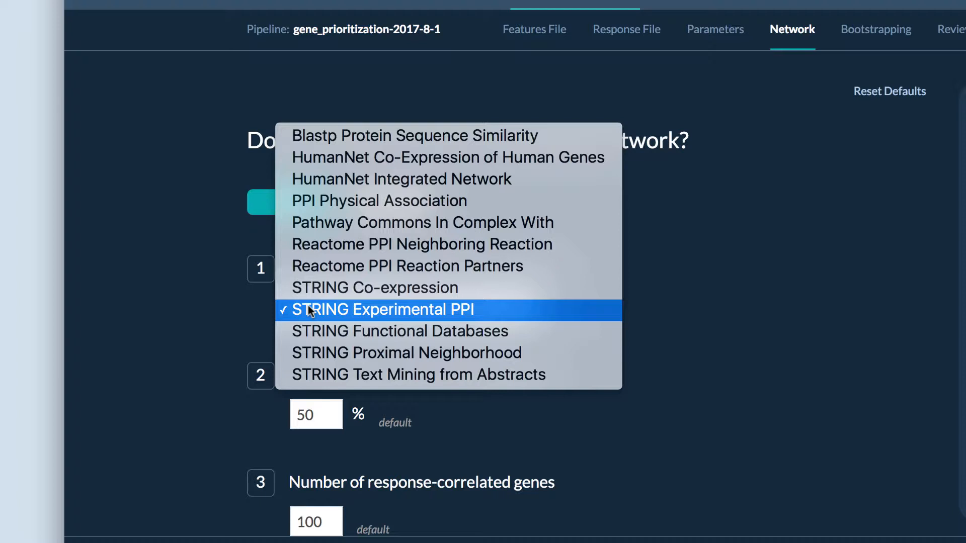
{"action": "left_click", "coordinate": [308, 309]}
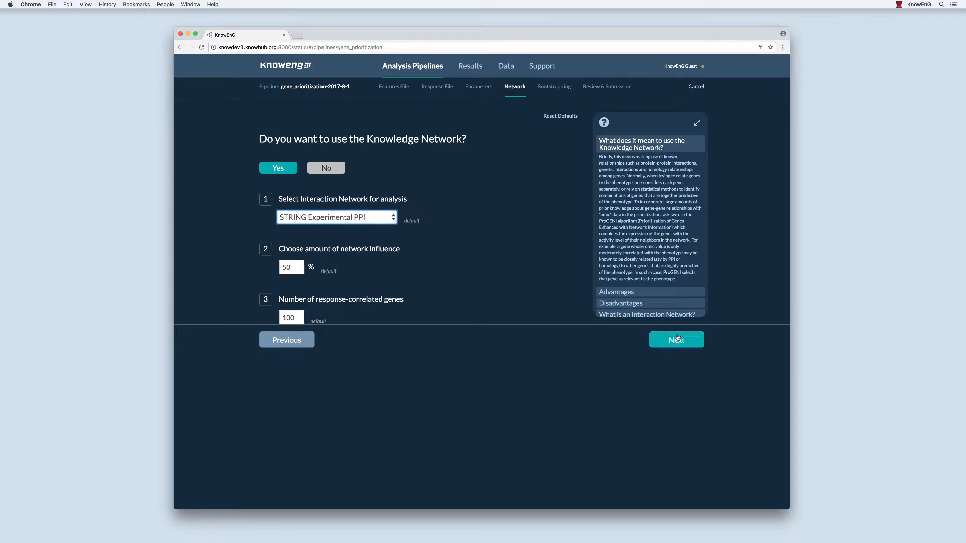
{"action": "left_click", "coordinate": [676, 339]}
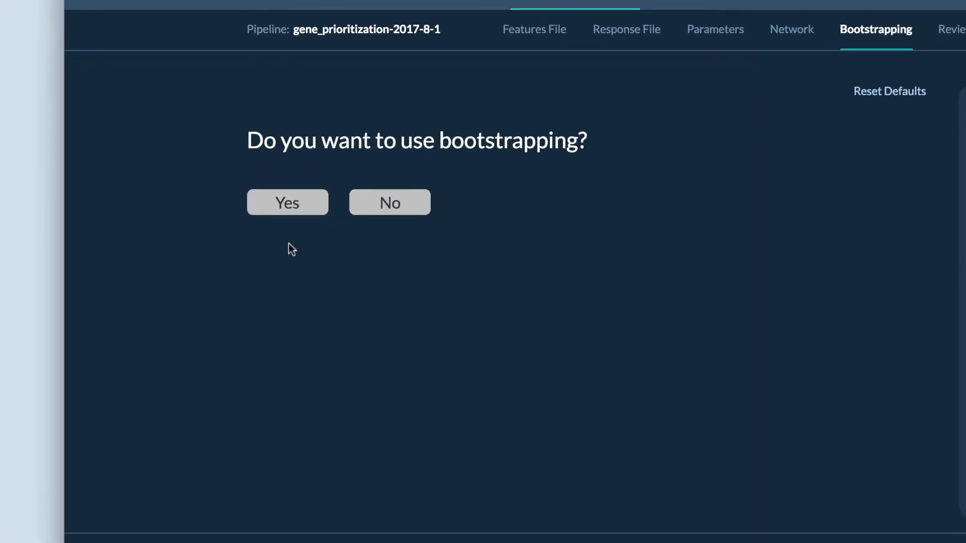
Enable bootstrapping with its default settings and proceed to the review of the job
{"action": "left_click", "coordinate": [278, 209]}
{"action": "left_click", "coordinate": [279, 213]}
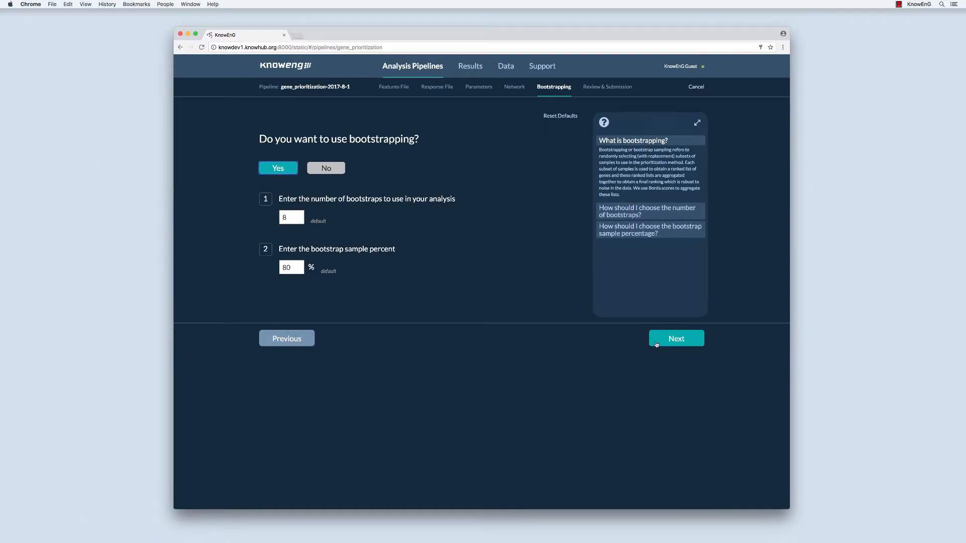
{"action": "left_click", "coordinate": [656, 344]}
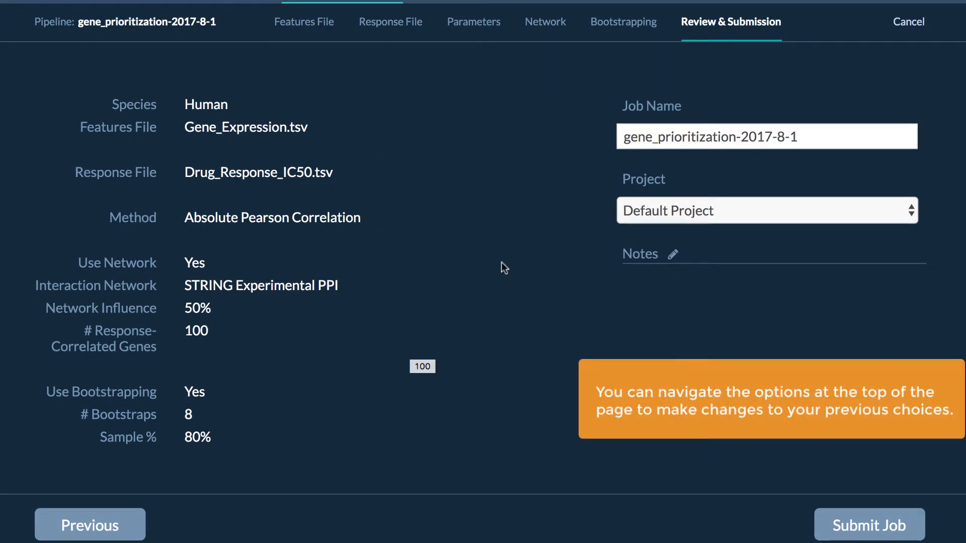
Add the text "Note" to the job's notes and save it, keeping the default job name
{"action": "left_click", "coordinate": [618, 137]}
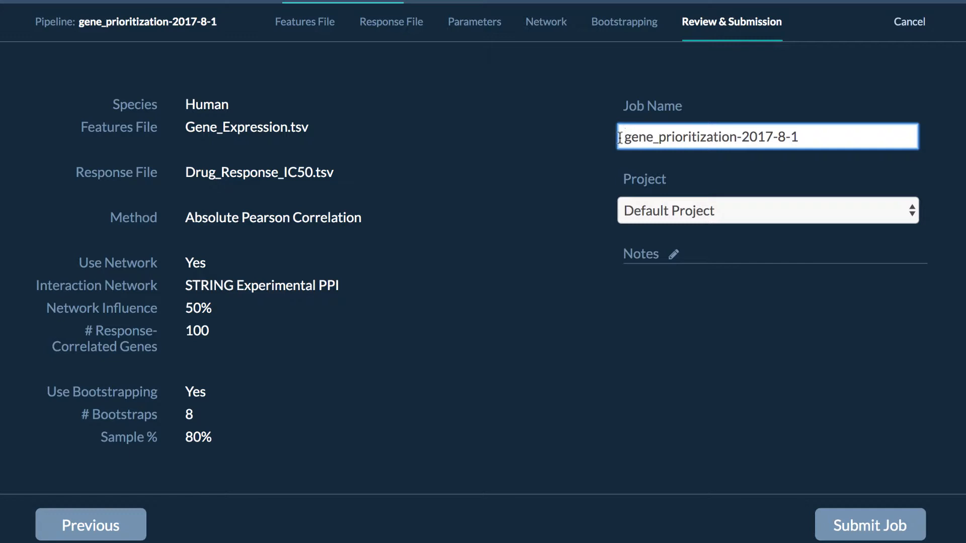
{"action": "left_click", "coordinate": [672, 254]}
{"action": "left_click", "coordinate": [484, 287]}
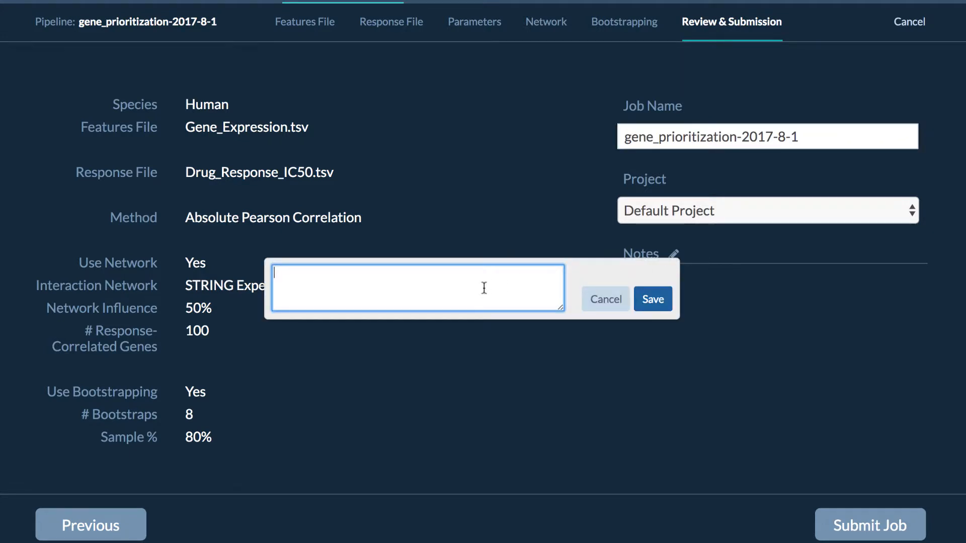
{"action": "type", "text": "Note"}
{"action": "left_click", "coordinate": [646, 299]}
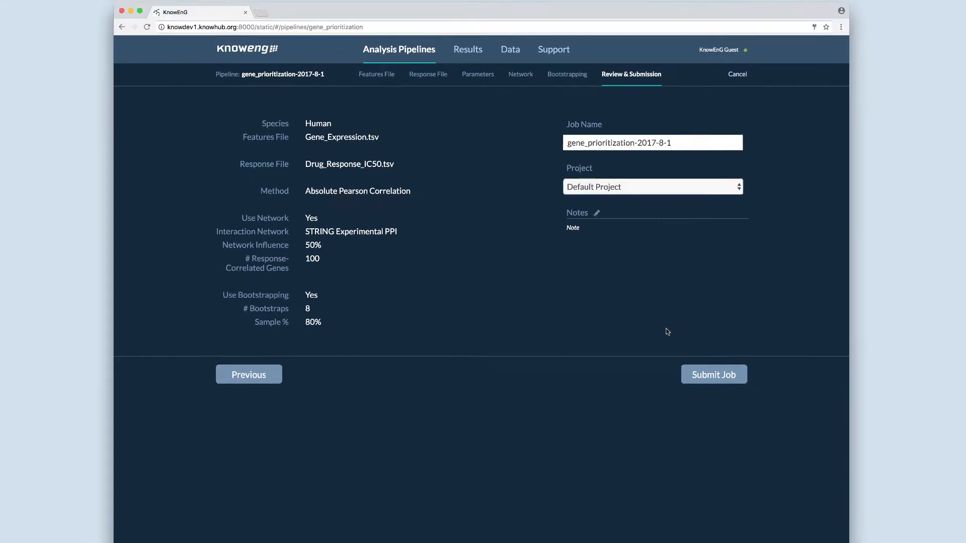
Submit the gene prioritization job and open the results page
{"action": "left_click", "coordinate": [694, 348]}
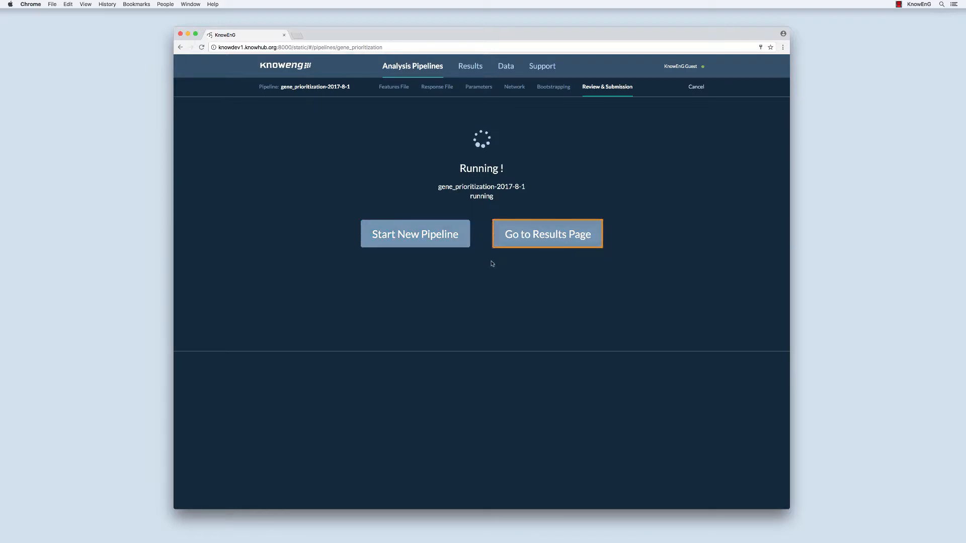
{"action": "left_click", "coordinate": [523, 243]}
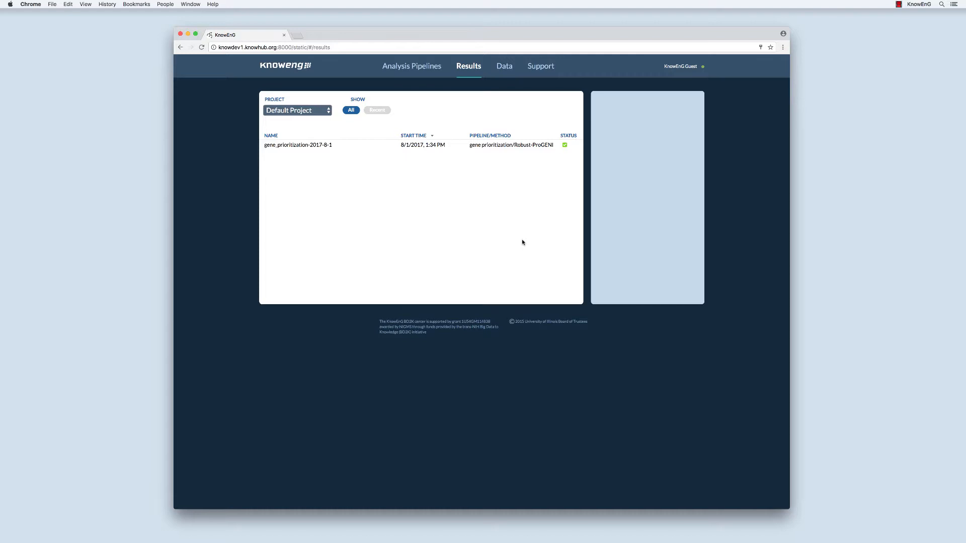
Review the parameters and notes of the gene_prioritization-2017-8-1 job and open its results visualization
{"action": "left_click", "coordinate": [505, 149]}
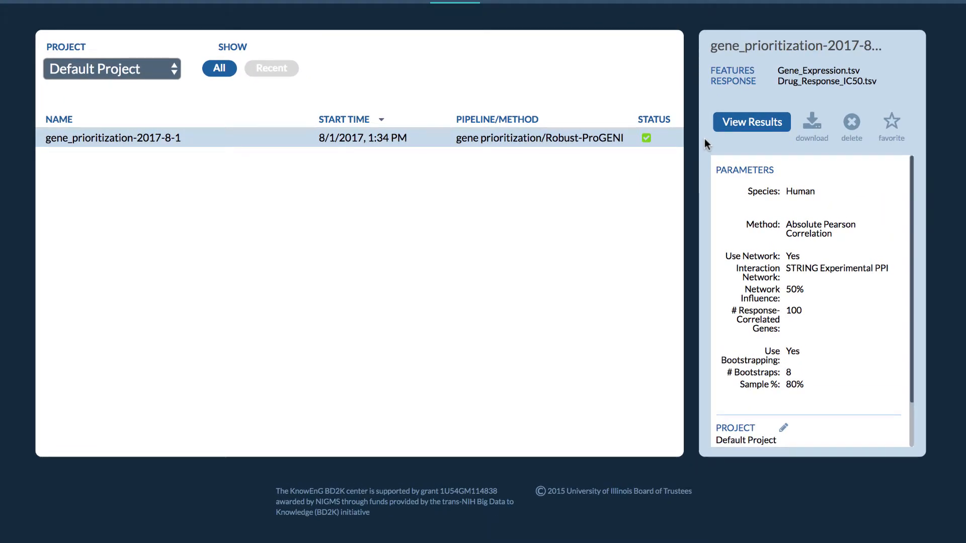
{"action": "scroll", "coordinate": [722, 189], "scroll_direction": "down", "scroll_amount": 2}
{"action": "scroll", "coordinate": [722, 189], "scroll_direction": "up", "scroll_amount": 1}
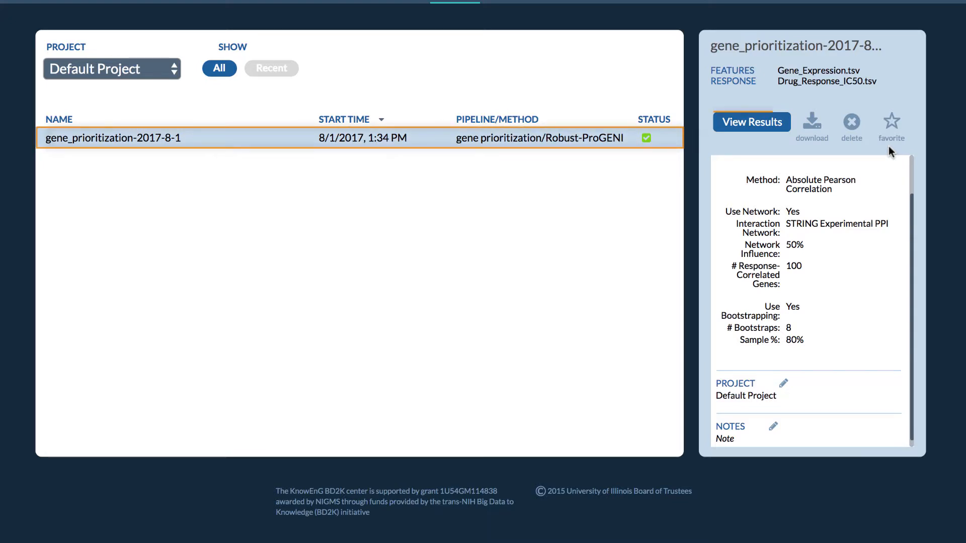
{"action": "left_click", "coordinate": [765, 126]}
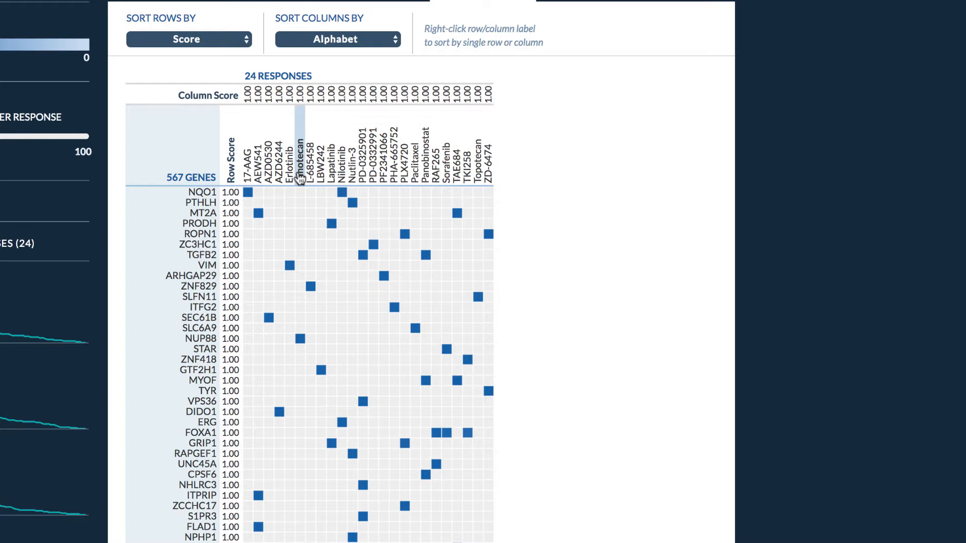
Sort the clustergram rows by the Irinotecan response and set the number of top genes per response to 100
{"action": "right_click", "coordinate": [301, 179]}
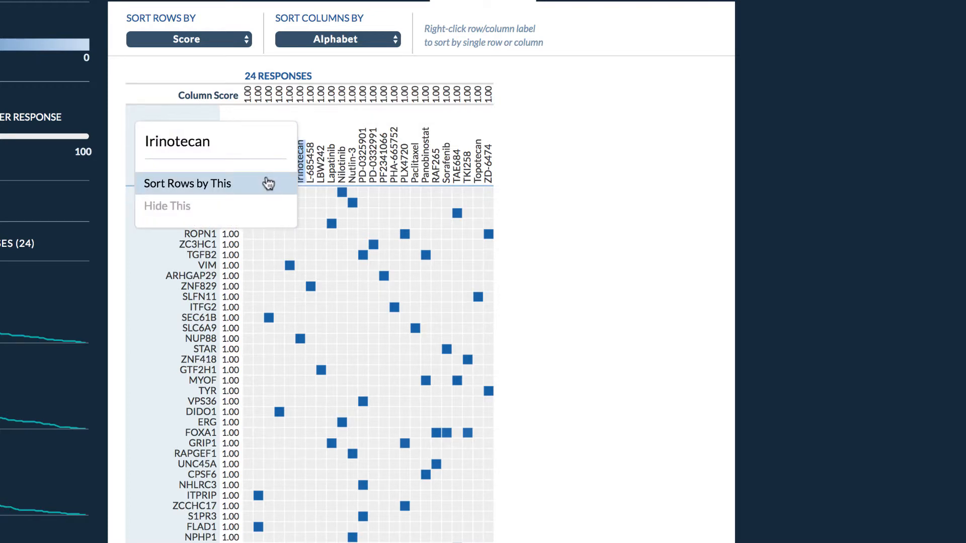
{"action": "left_click", "coordinate": [268, 183]}
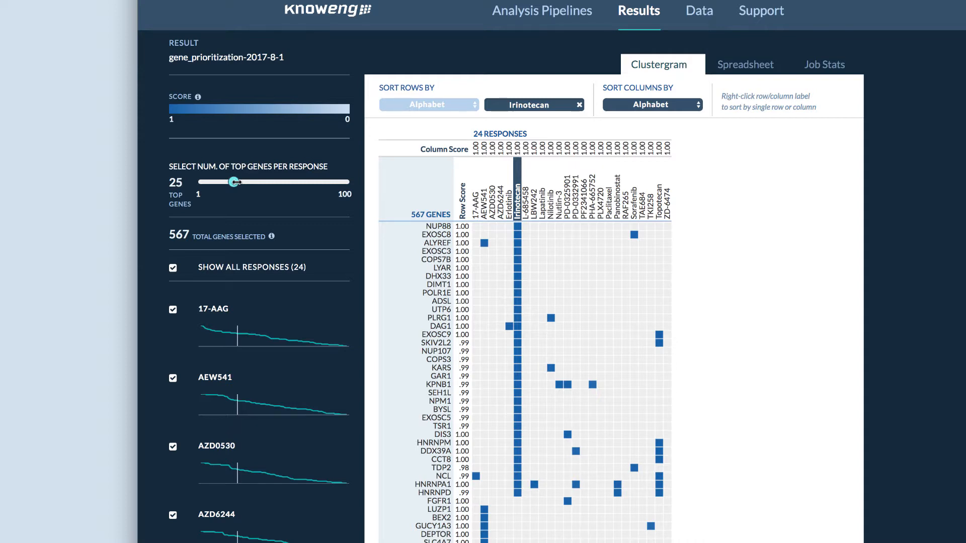
{"action": "left_click_drag", "start_coordinate": [236, 182], "coordinate": [317, 174]}
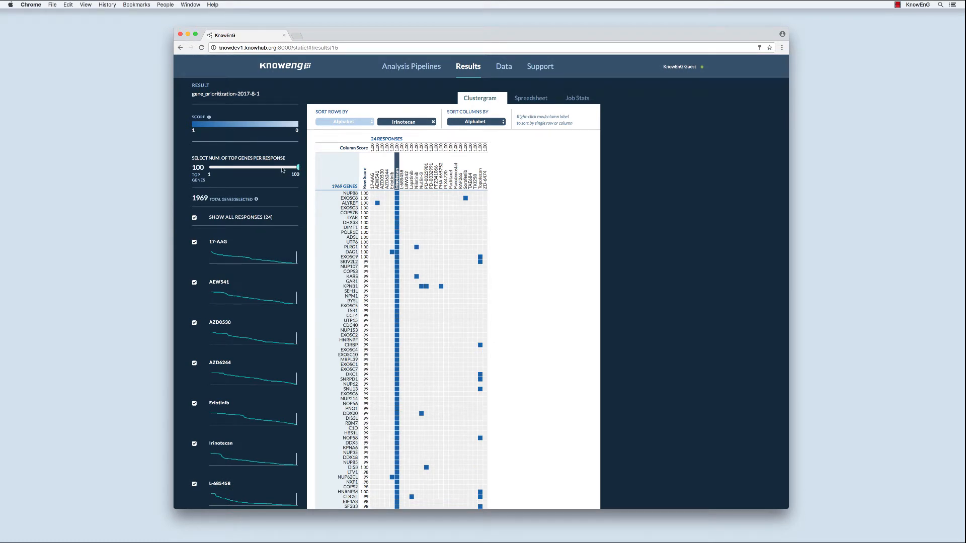
Limit the clustergram to the 17-AAG and AEW541 responses, and bring back all responses
{"action": "left_click", "coordinate": [194, 218]}
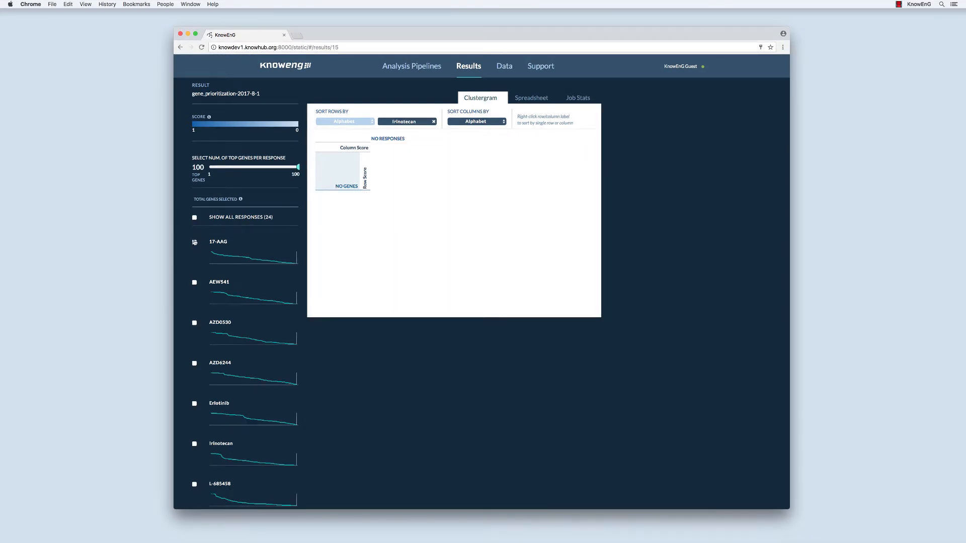
{"action": "left_click", "coordinate": [194, 242]}
{"action": "left_click", "coordinate": [194, 282]}
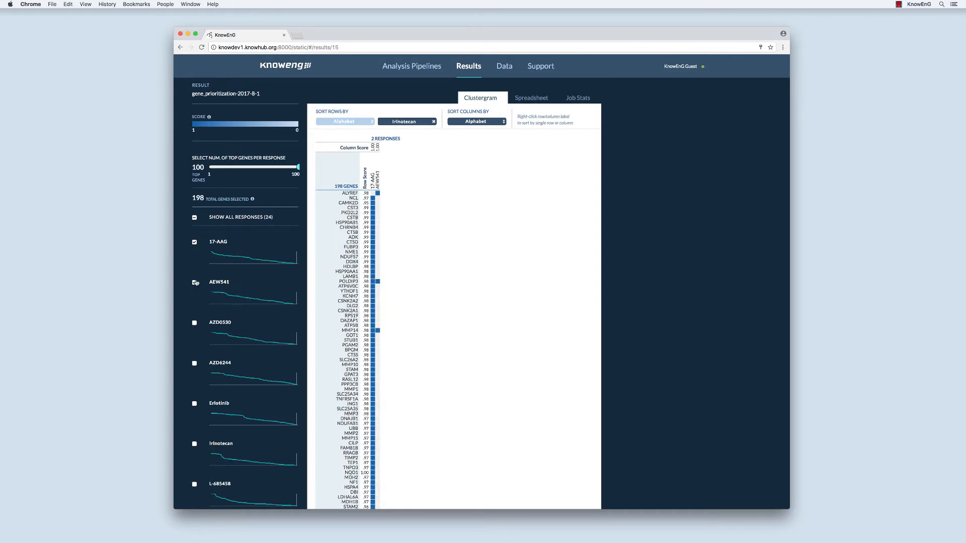
{"action": "left_click", "coordinate": [195, 218]}
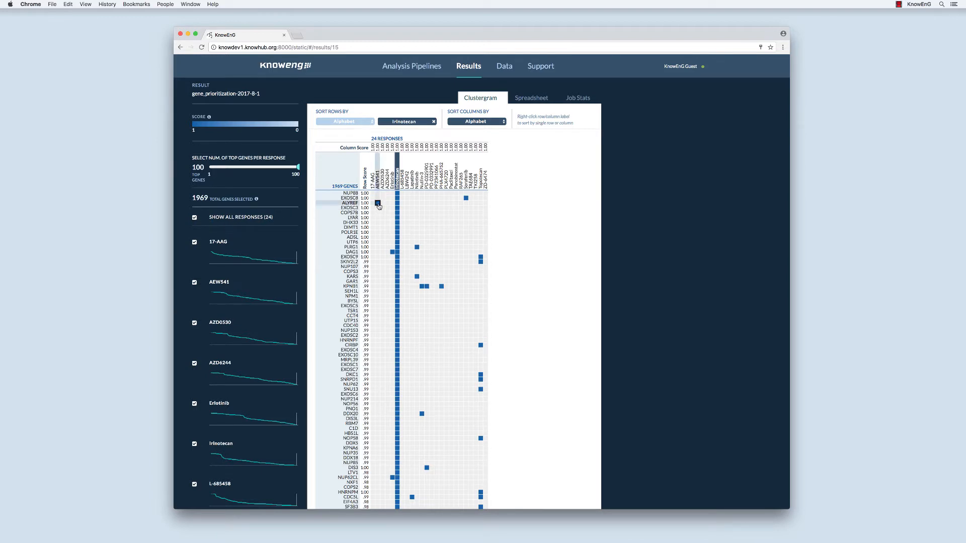
{"action": "mouse_move", "coordinate": [378, 205]}
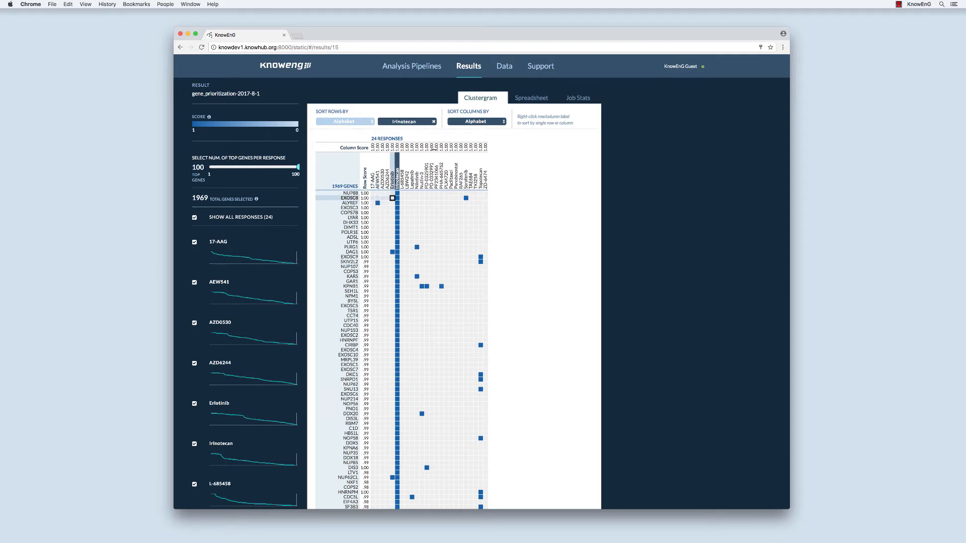
Return to the results list and download the output of the gene_prioritization-2017-8-1 job
{"action": "left_click", "coordinate": [471, 70]}
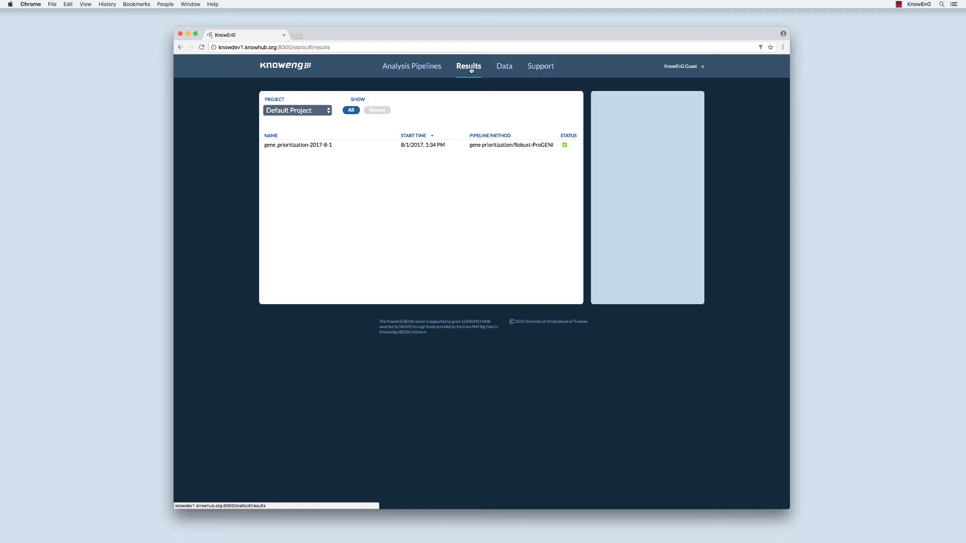
{"action": "left_click", "coordinate": [501, 145]}
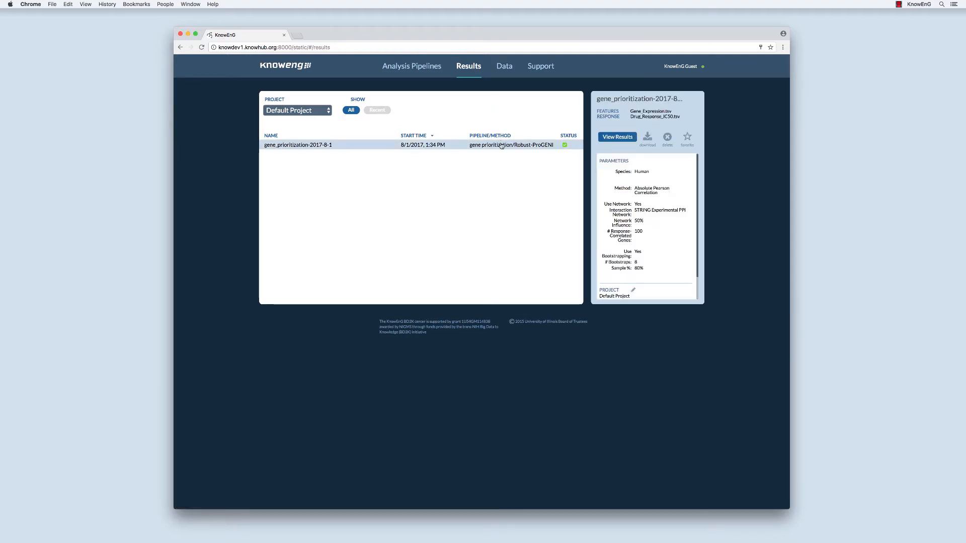
{"action": "left_click", "coordinate": [648, 141]}
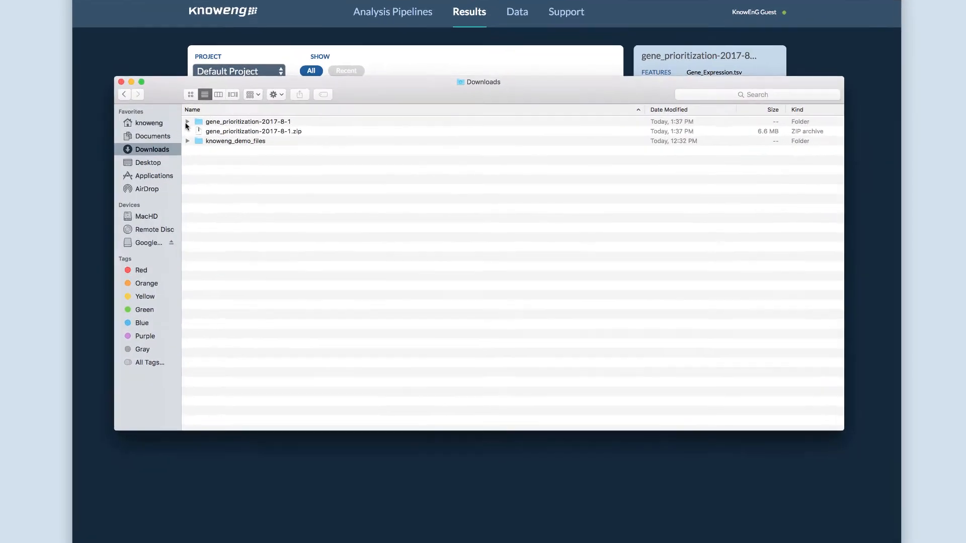
Expand the downloaded gene_prioritization-2017-8-1 folder in Finder and view the contents of the top_genes_per_phenotype file and gene_name_mapping.tsv
{"action": "left_click", "coordinate": [187, 123]}
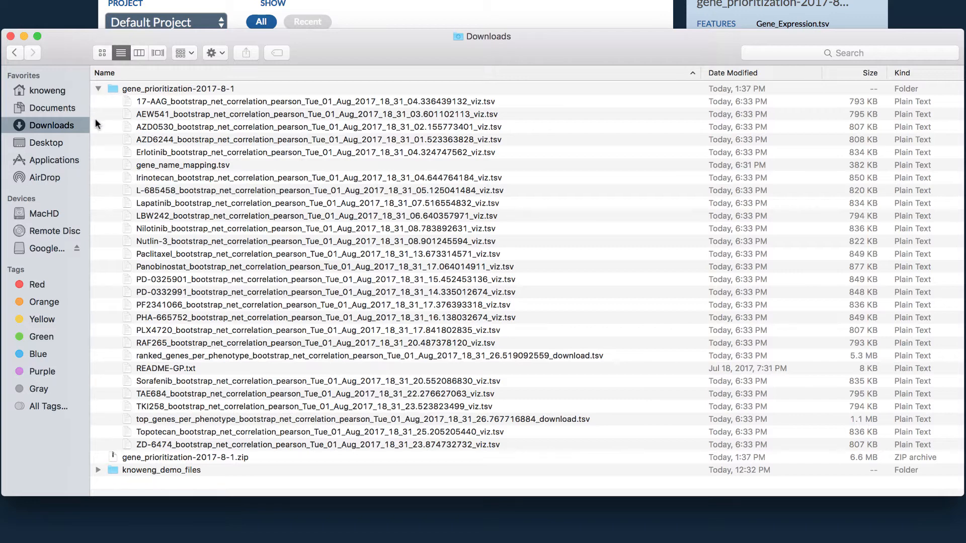
{"action": "left_click", "coordinate": [108, 419]}
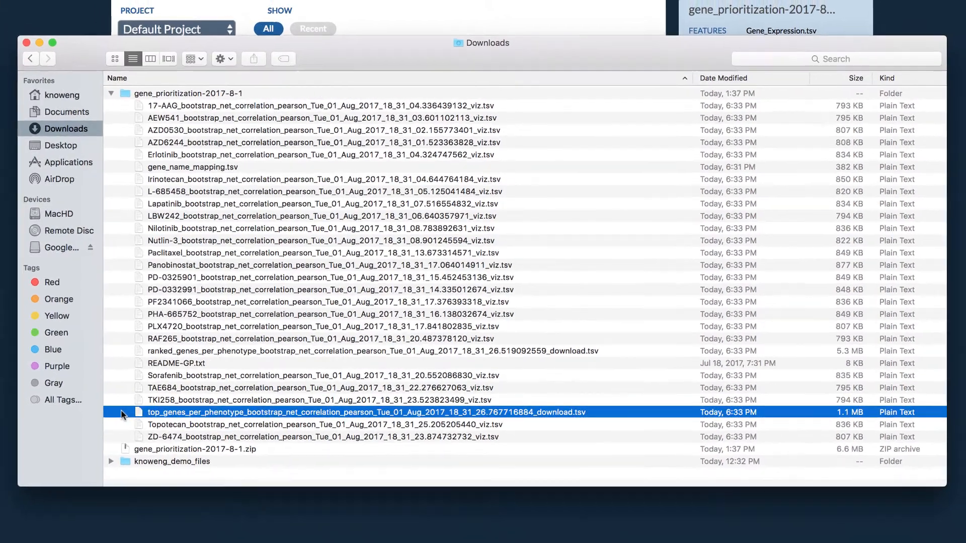
{"action": "key", "text": "space"}
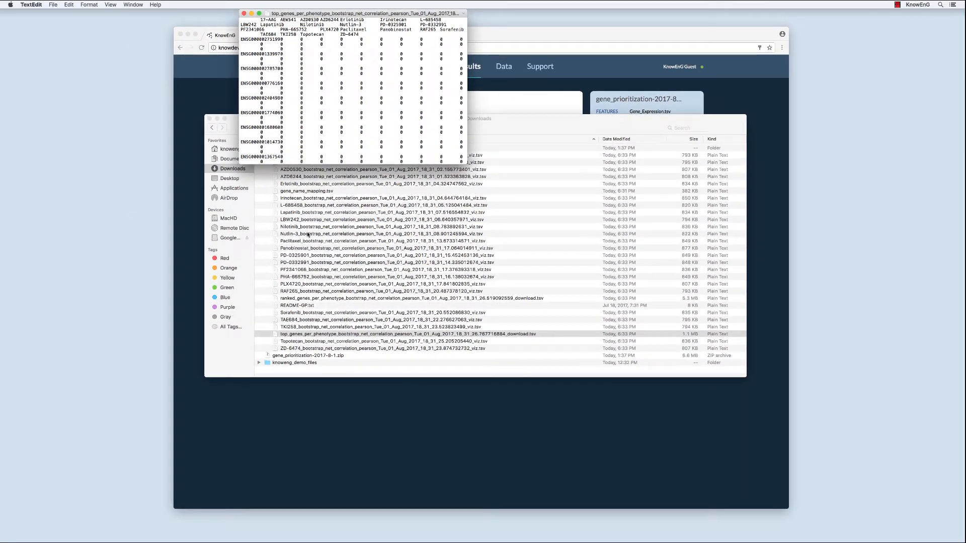
{"action": "left_click_drag", "start_coordinate": [340, 164], "coordinate": [322, 324]}
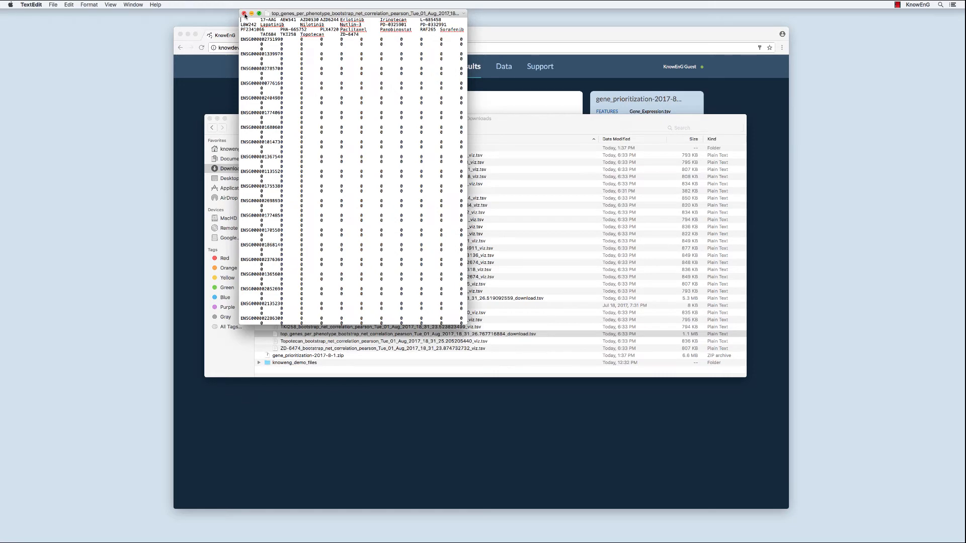
{"action": "left_click", "coordinate": [244, 14]}
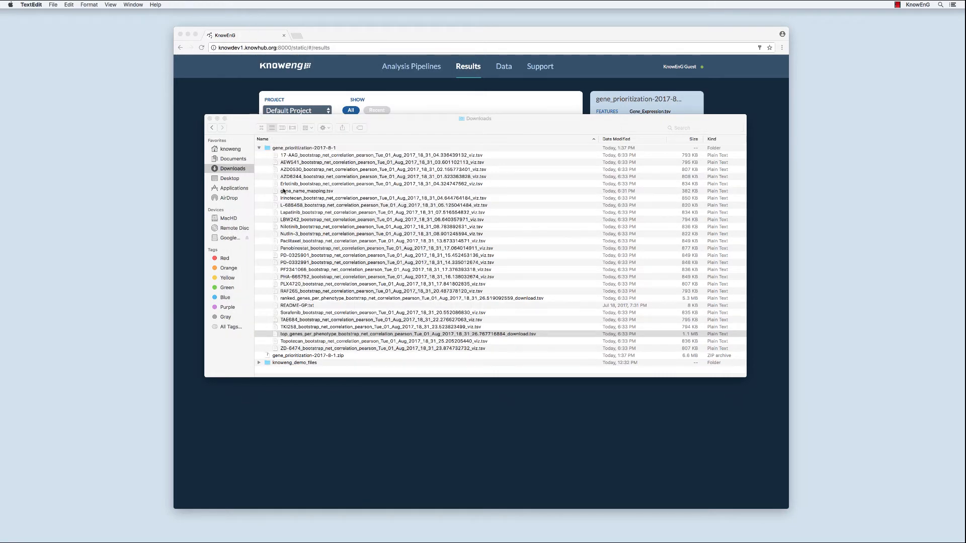
{"action": "double_click", "coordinate": [283, 191]}
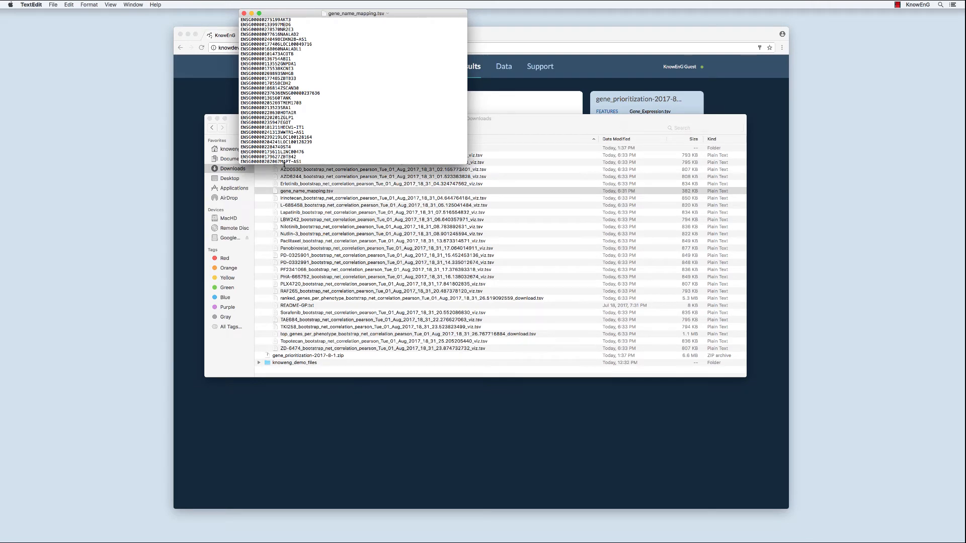
{"action": "left_click_drag", "start_coordinate": [284, 165], "coordinate": [283, 343]}
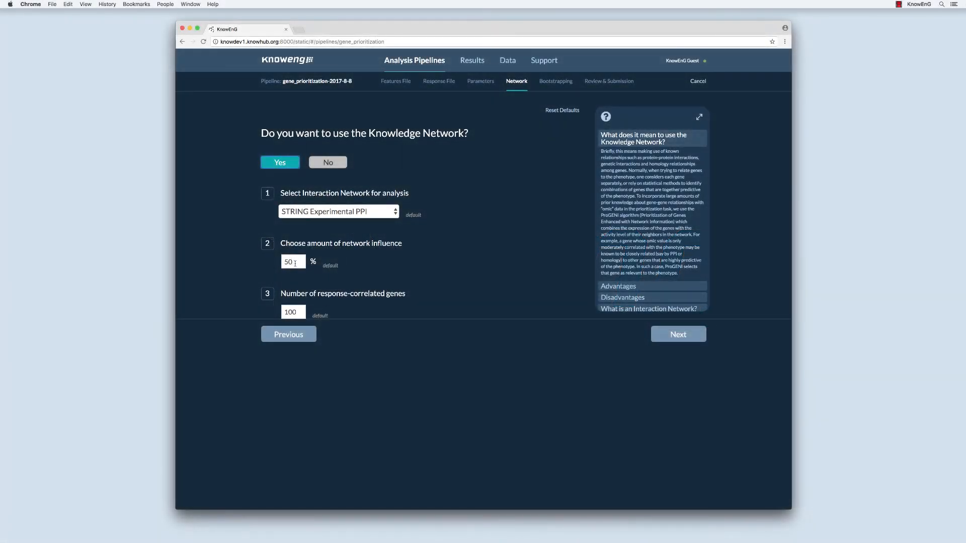
Set the network influence to 60% and the number of response-correlated genes to 80, and proceed to the bootstrapping settings
{"action": "double_click", "coordinate": [285, 262]}
{"action": "type", "text": "60"}
{"action": "double_click", "coordinate": [291, 311]}
{"action": "type", "text": "80"}
{"action": "left_click", "coordinate": [658, 332]}
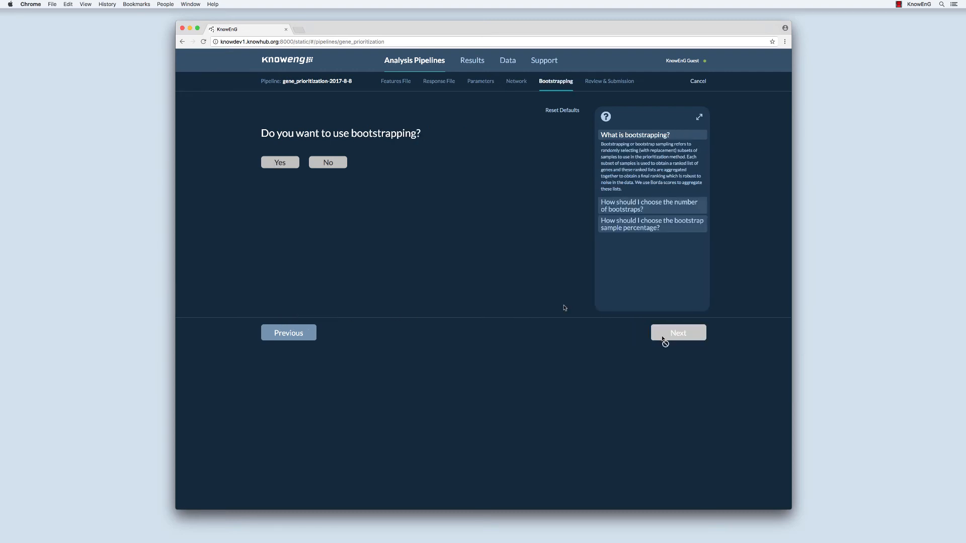
Enable bootstrapping with 7 bootstraps and a bootstrap sample percent of 60
{"action": "left_click", "coordinate": [274, 162]}
{"action": "double_click", "coordinate": [289, 210]}
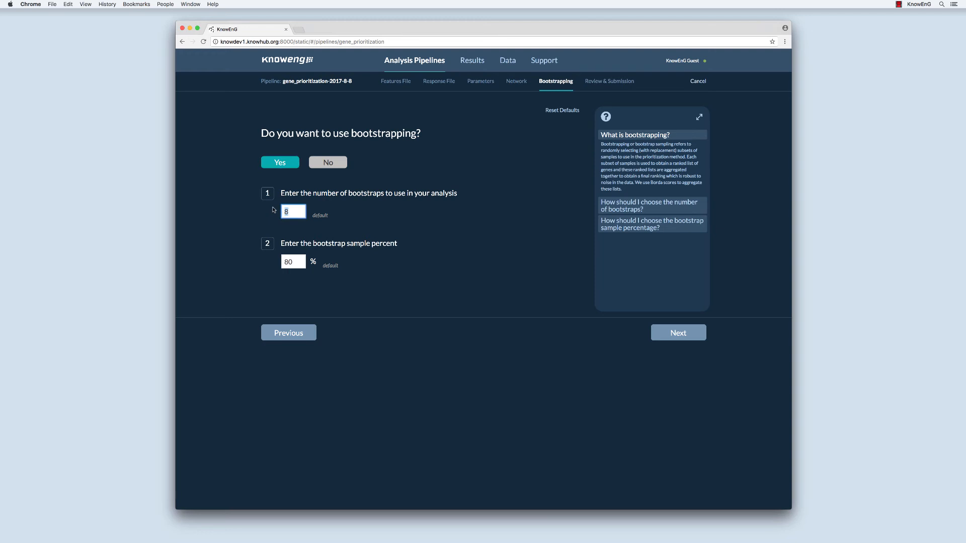
{"action": "type", "text": "7"}
{"action": "double_click", "coordinate": [289, 261]}
{"action": "type", "text": "60"}
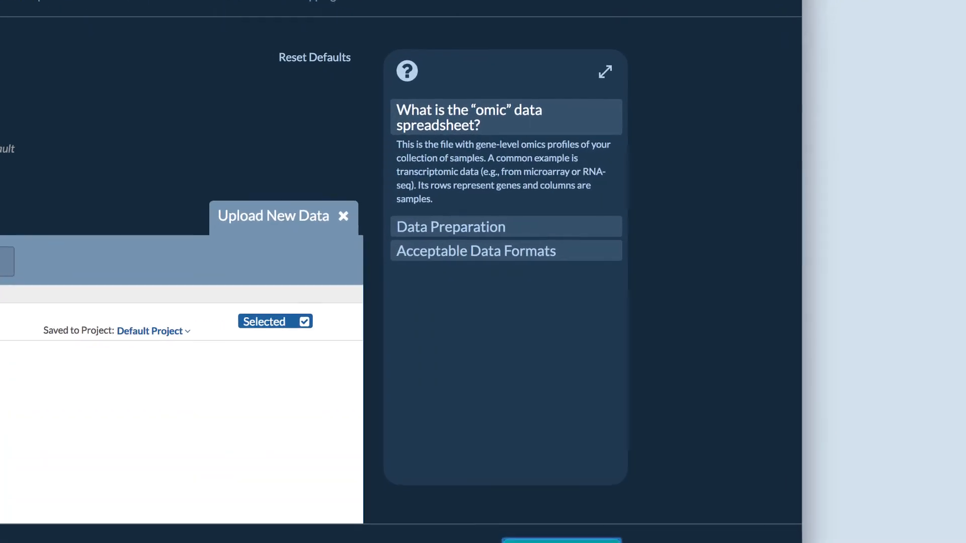